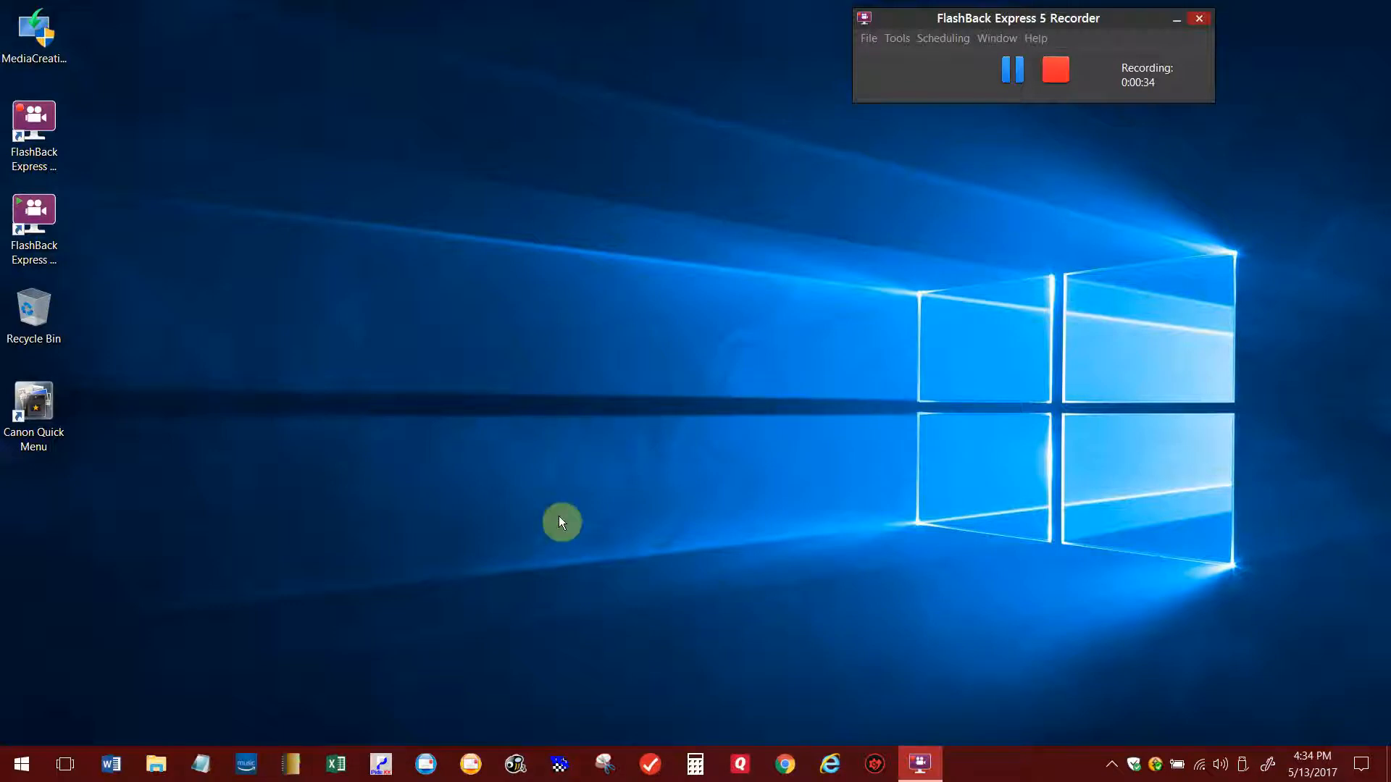
- Open PideXX and list the fanciers of MONTELLO PIGEON CLUB
{"action": "left_click", "coordinate": [381, 764]}
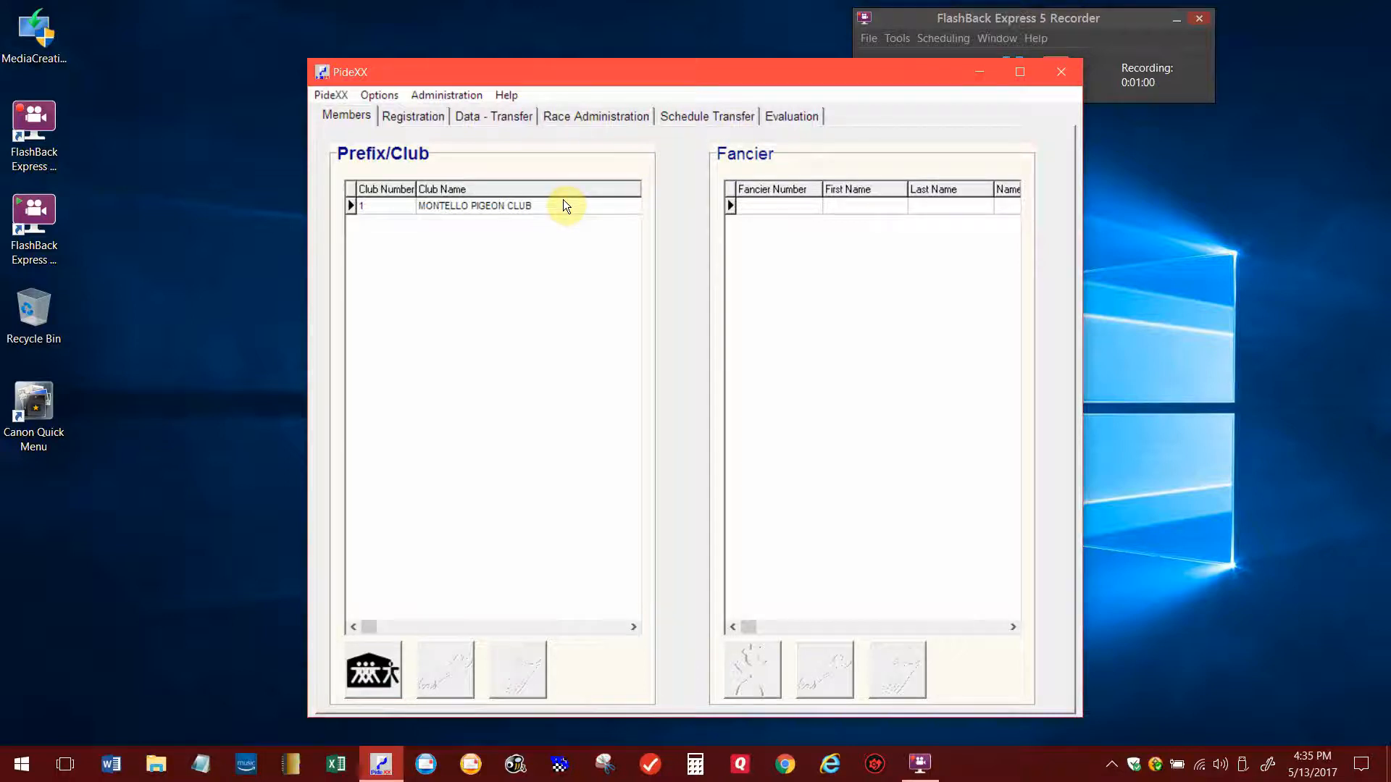
{"action": "left_click", "coordinate": [513, 205]}
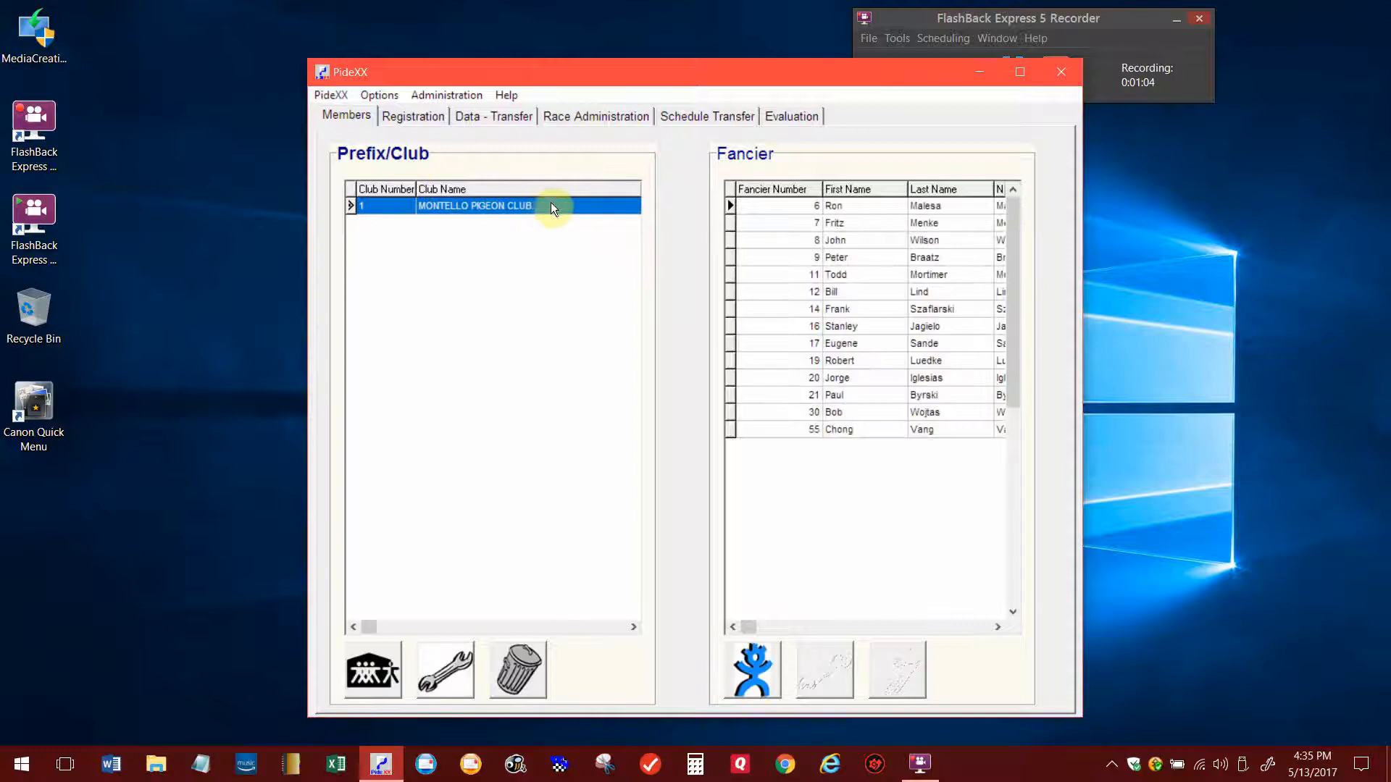
- Load the fourth fancier of MONTELLO PIGEON CLUB for data transfer, then view the new-pigeon form and cancel it
{"action": "left_click", "coordinate": [489, 116]}
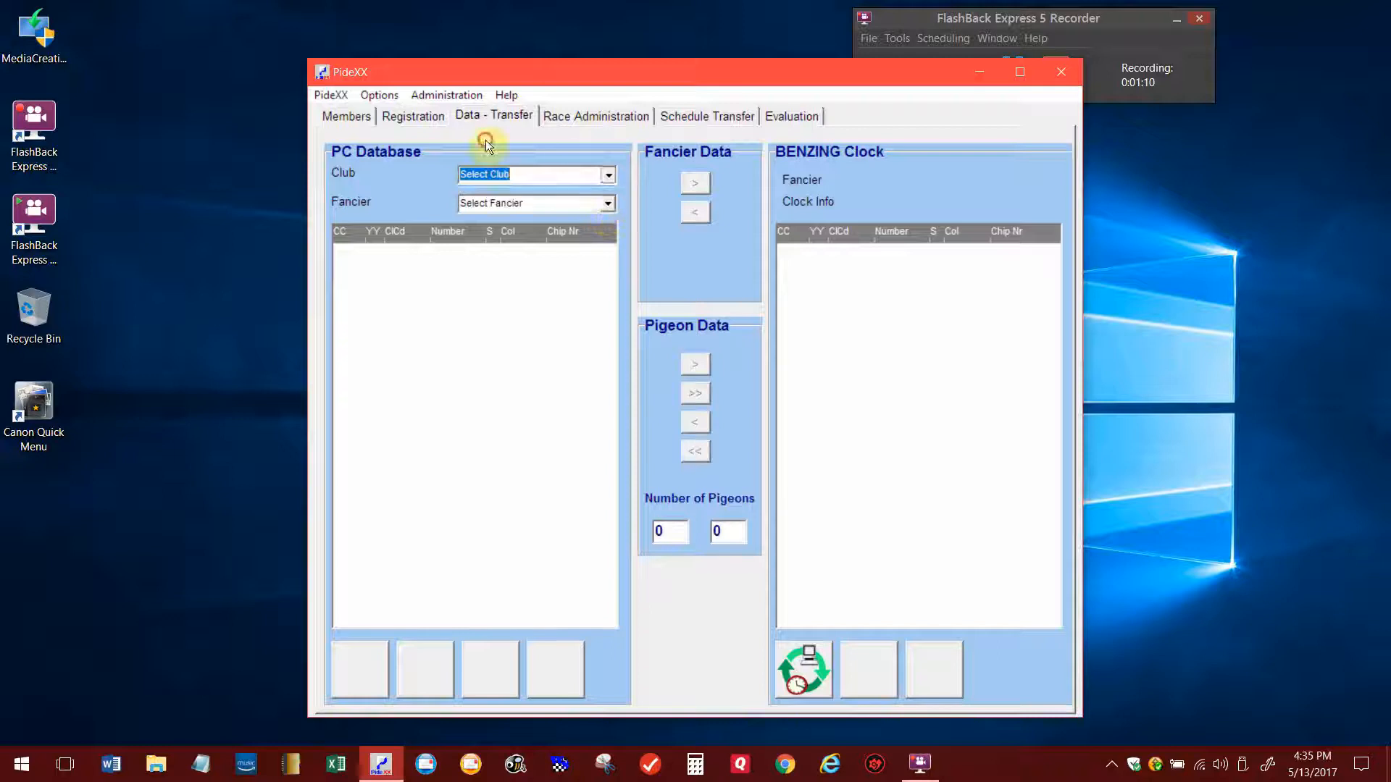
{"action": "left_click", "coordinate": [594, 174]}
{"action": "left_click", "coordinate": [463, 154]}
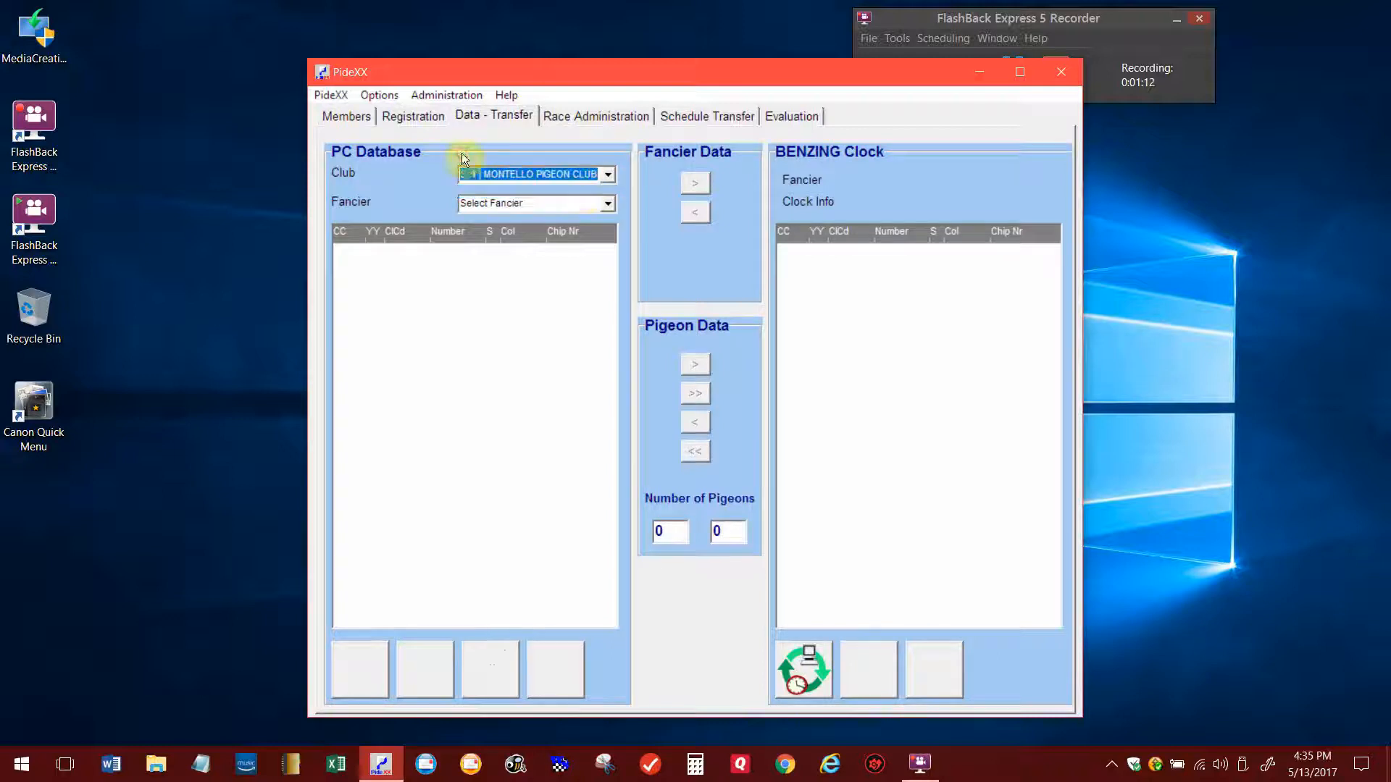
{"action": "left_click", "coordinate": [605, 206]}
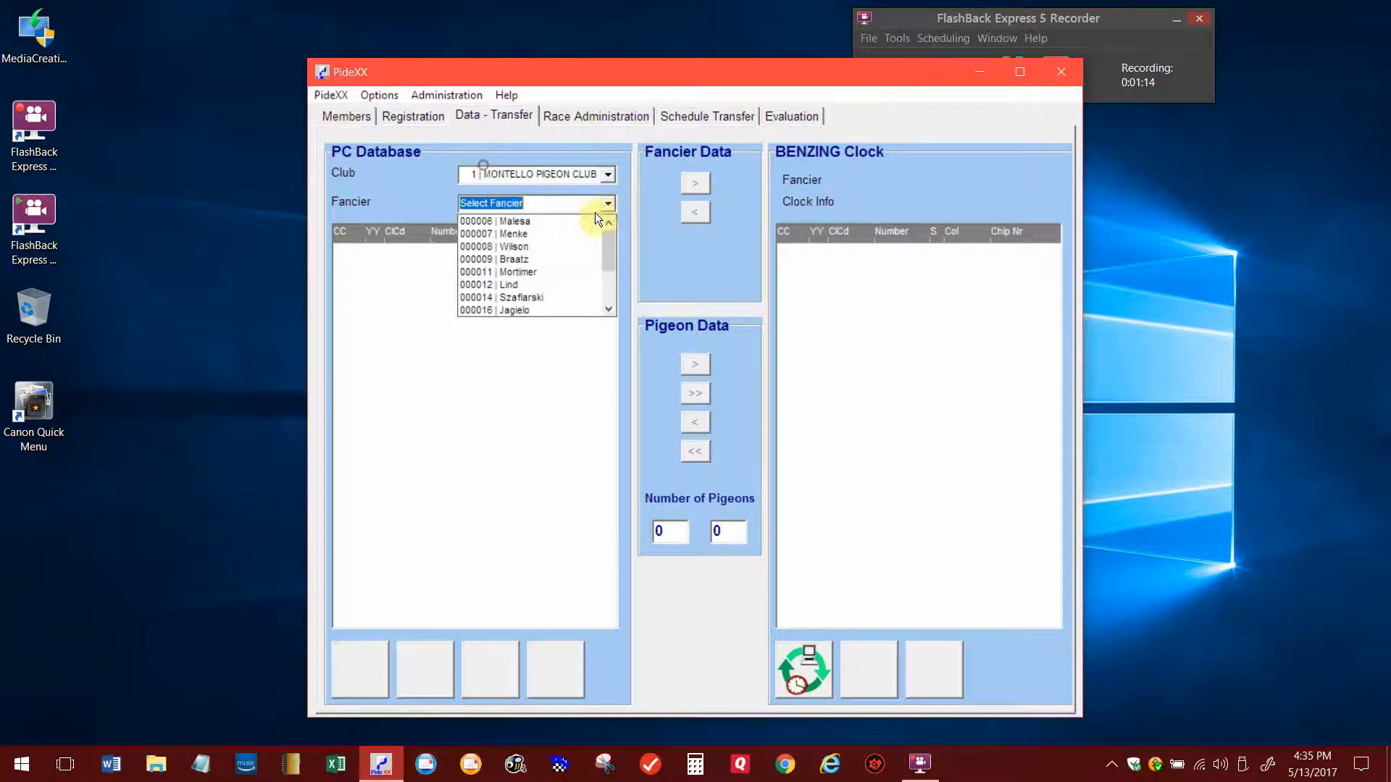
{"action": "left_click", "coordinate": [439, 211]}
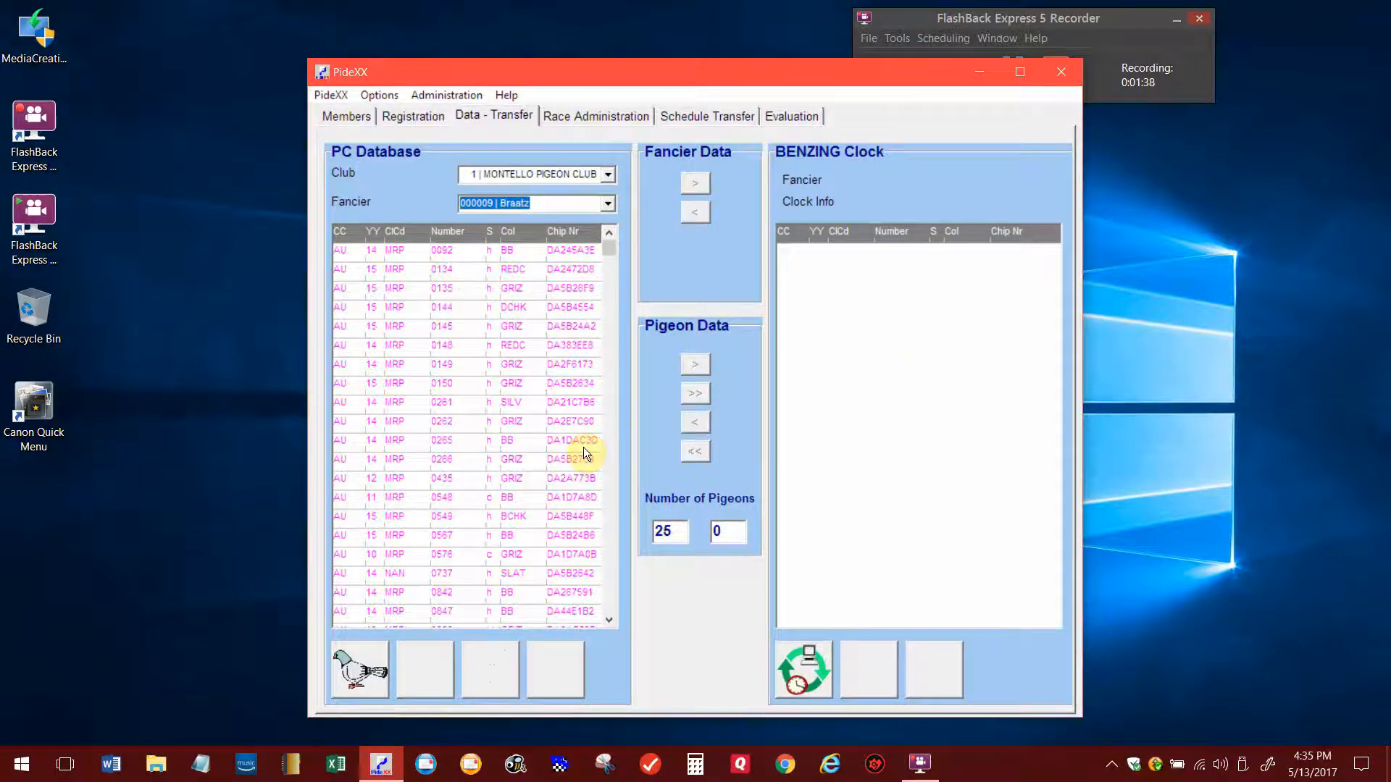
{"action": "left_click", "coordinate": [356, 671]}
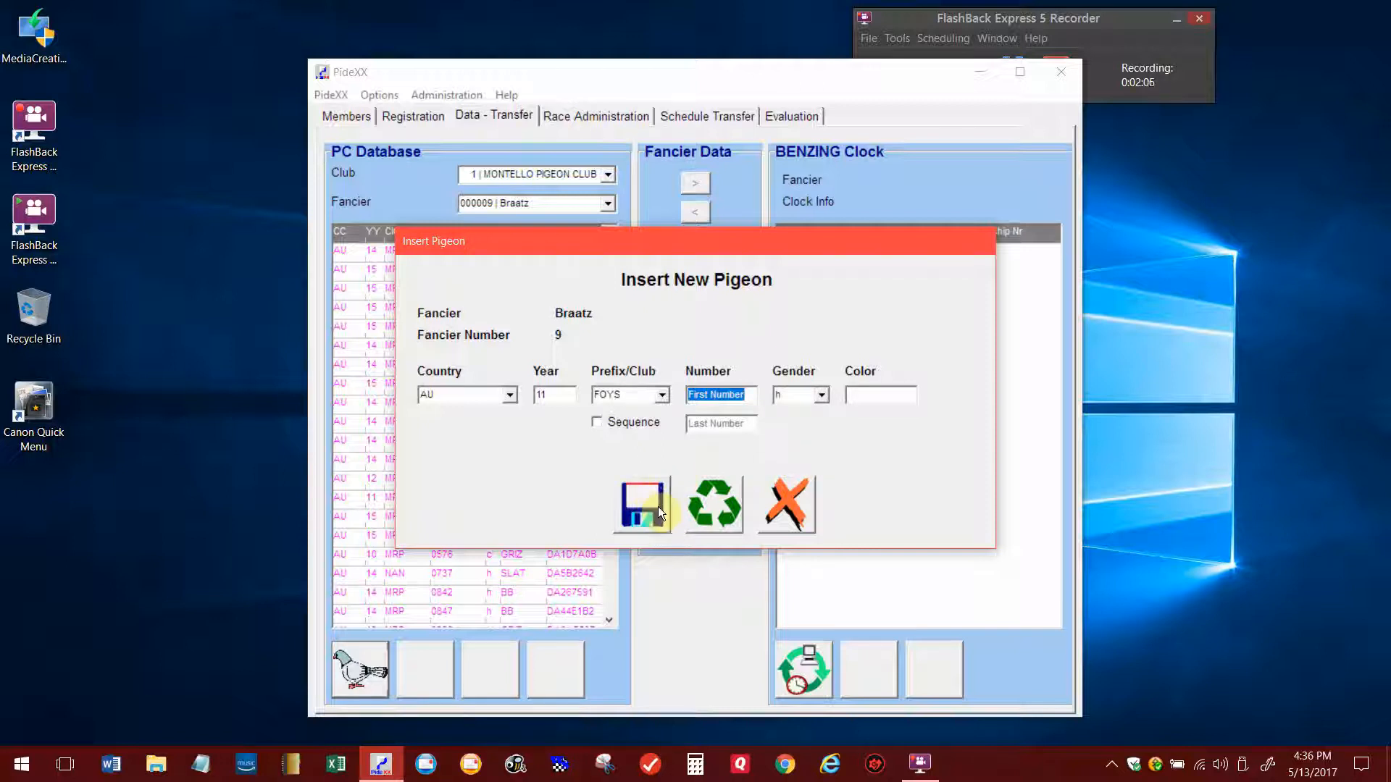
{"action": "left_click", "coordinate": [628, 401]}
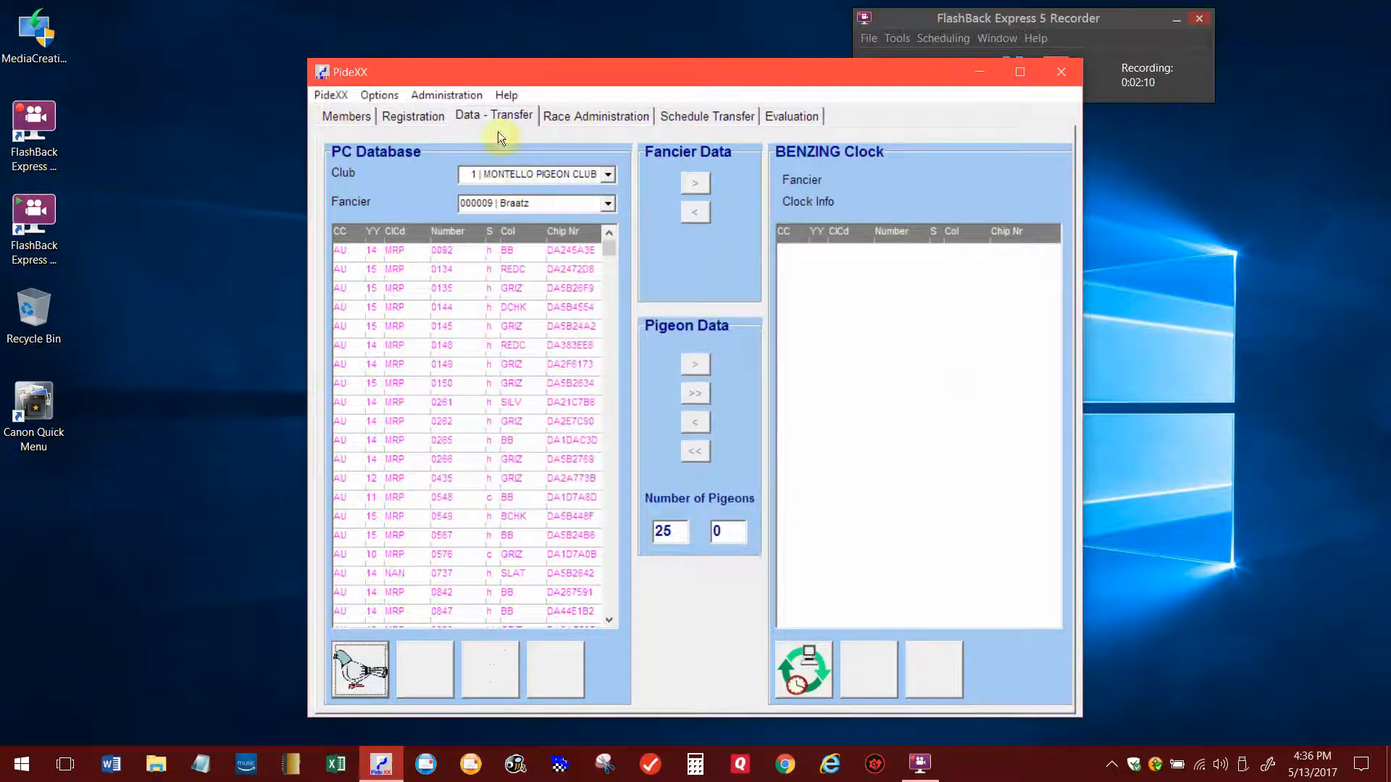
- Load the same fancier's pigeons in the registration view
{"action": "left_click", "coordinate": [405, 116]}
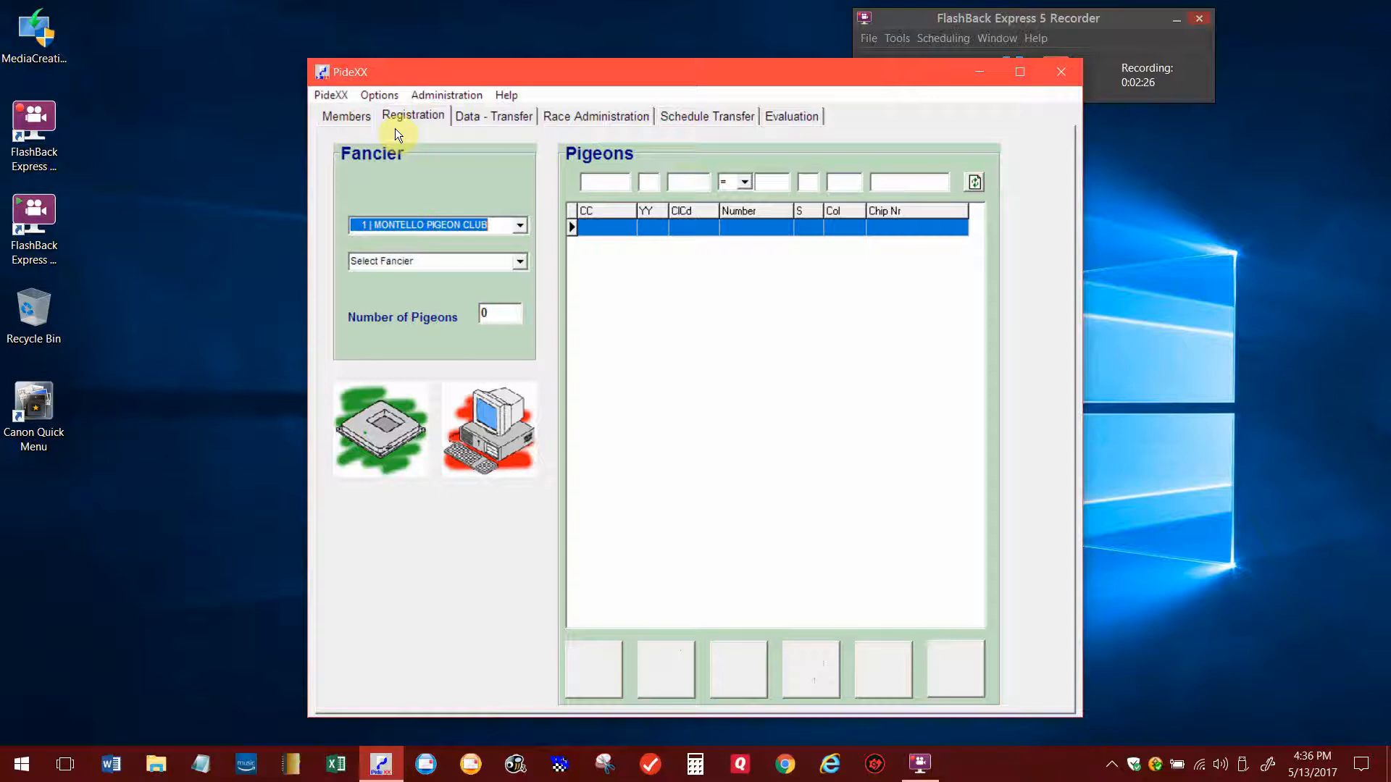
{"action": "left_click", "coordinate": [522, 262]}
{"action": "left_click", "coordinate": [370, 257]}
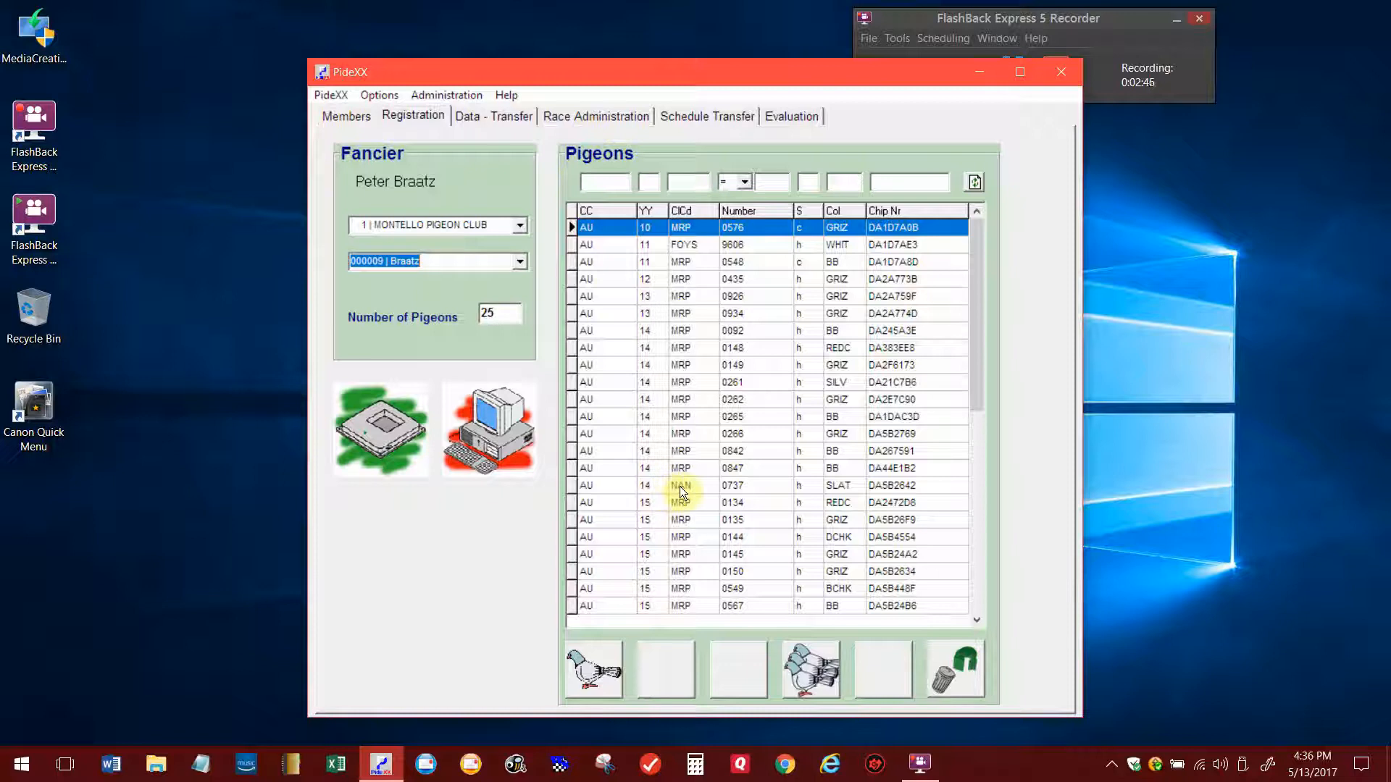
- Examine how the new-pigeon form is prefilled from pigeons NAN 0737 and FOYS 9606, cancelling it each time
{"action": "left_click", "coordinate": [659, 486]}
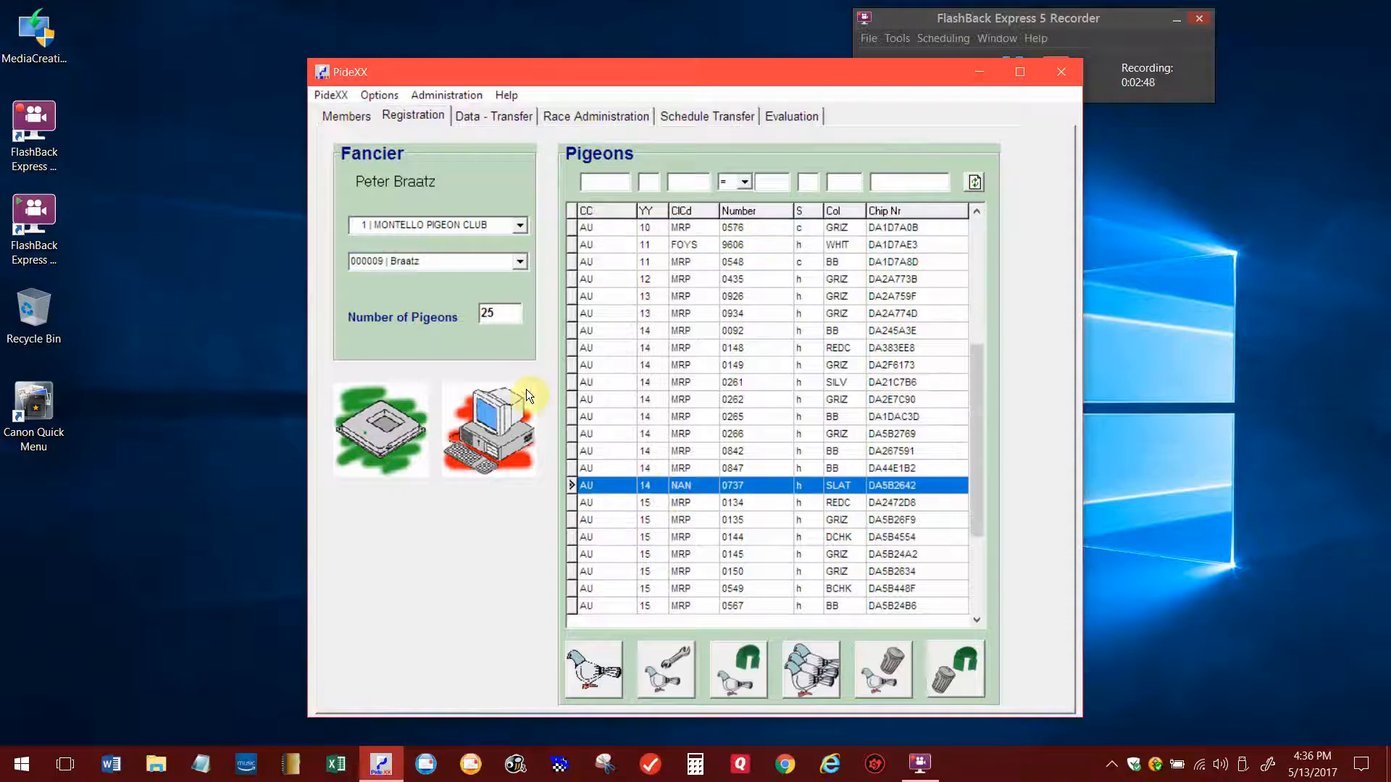
{"action": "left_click", "coordinate": [597, 668]}
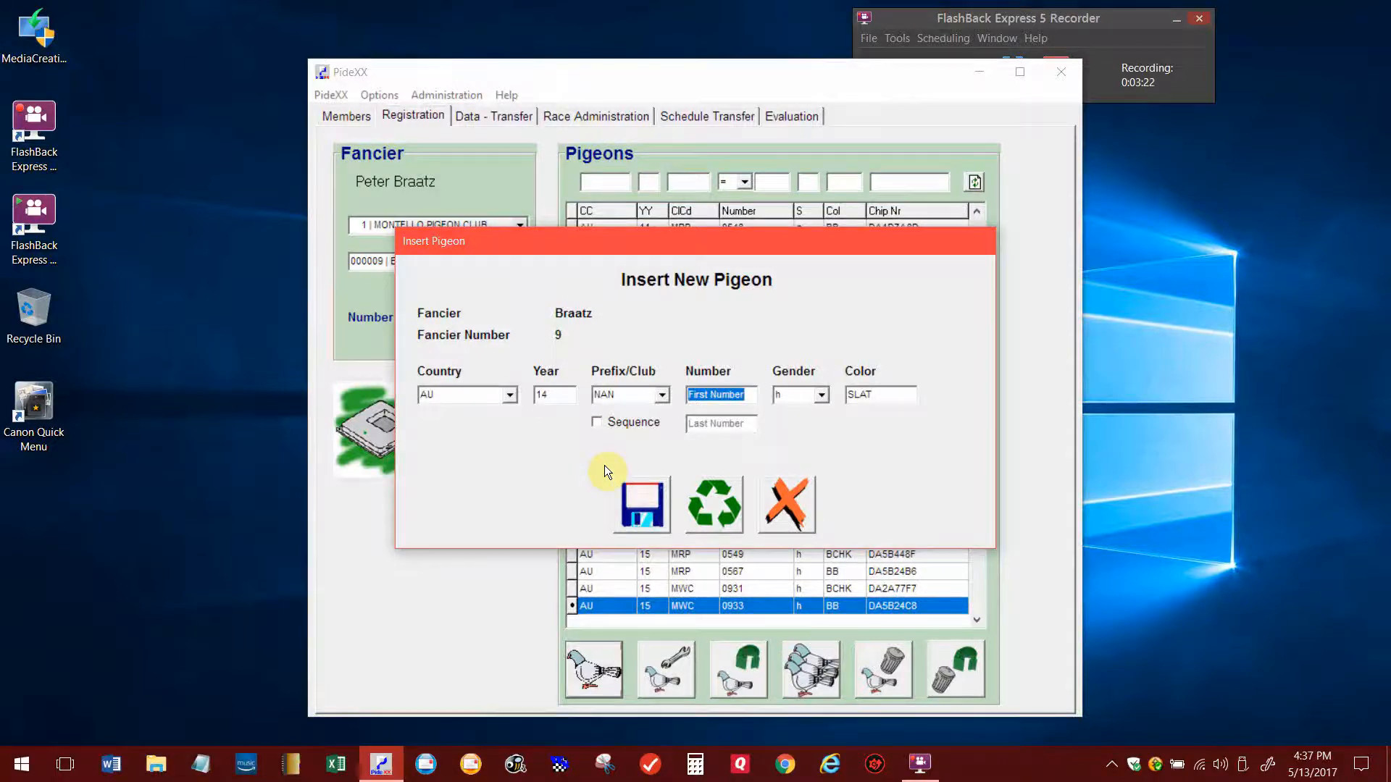
{"action": "left_click", "coordinate": [764, 496]}
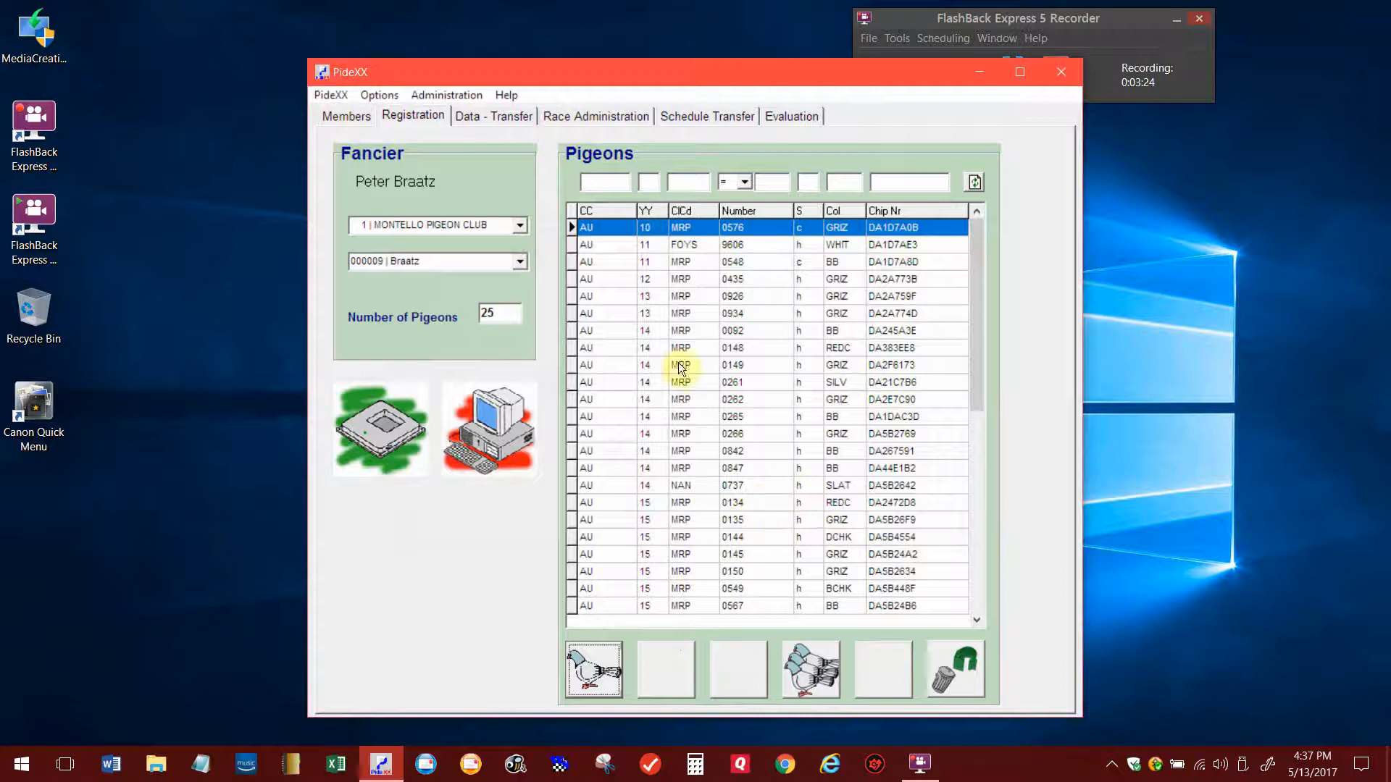
{"action": "left_click", "coordinate": [648, 243]}
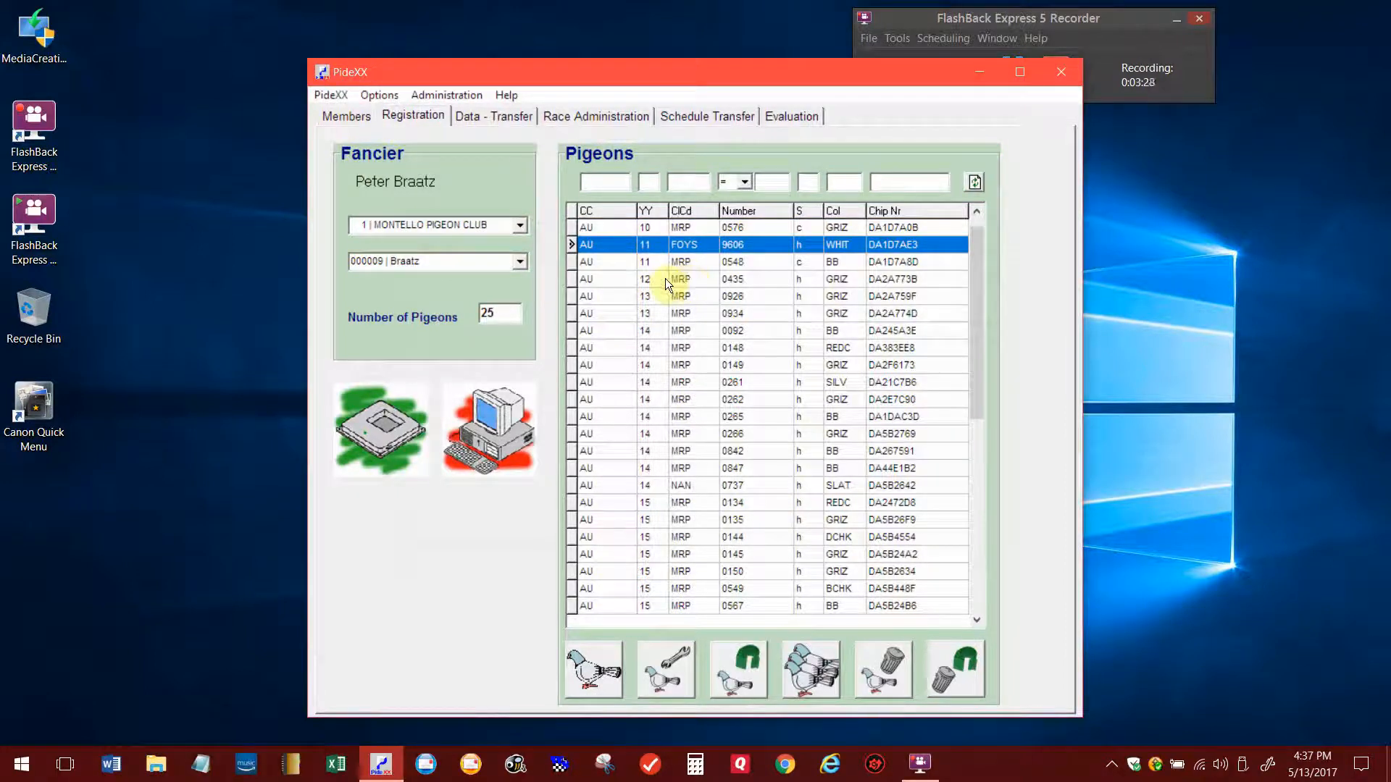
{"action": "left_click", "coordinate": [595, 659]}
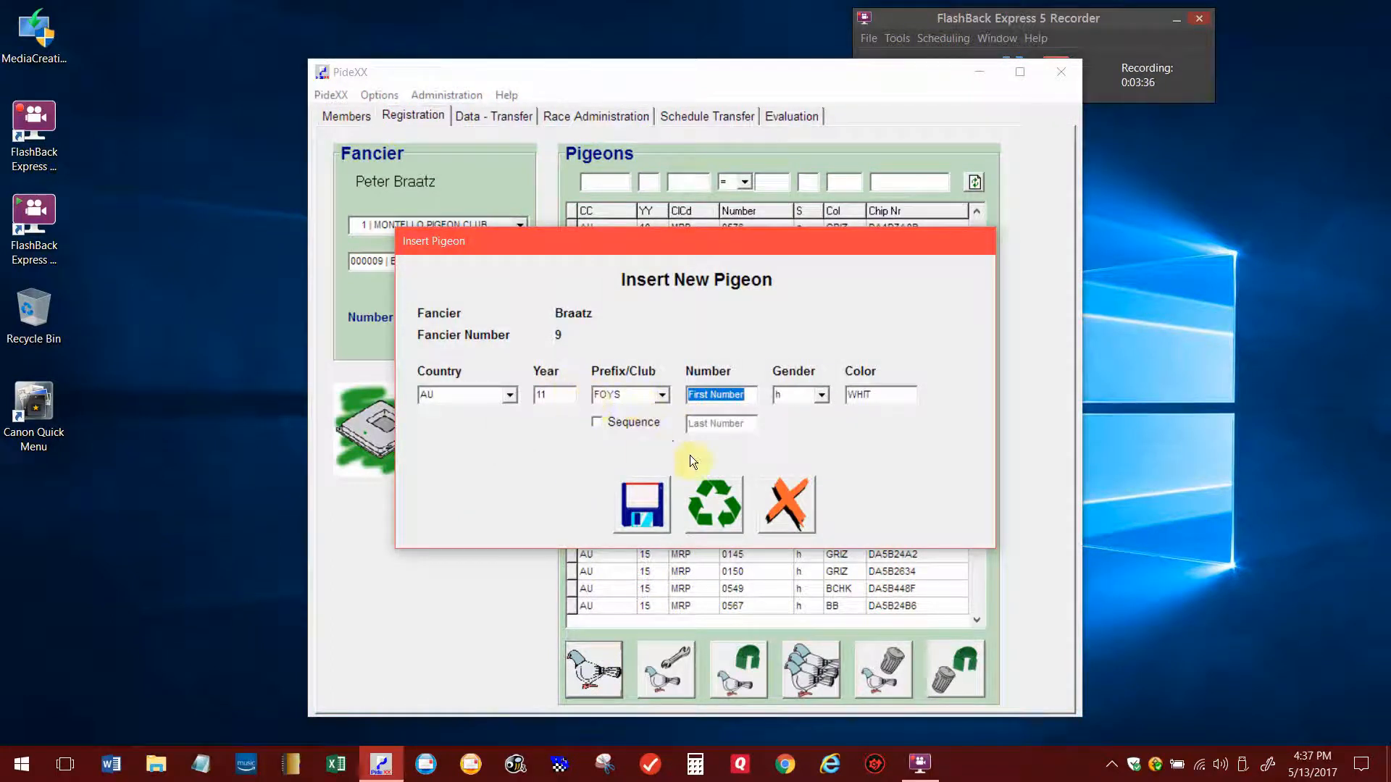
{"action": "left_click", "coordinate": [786, 504]}
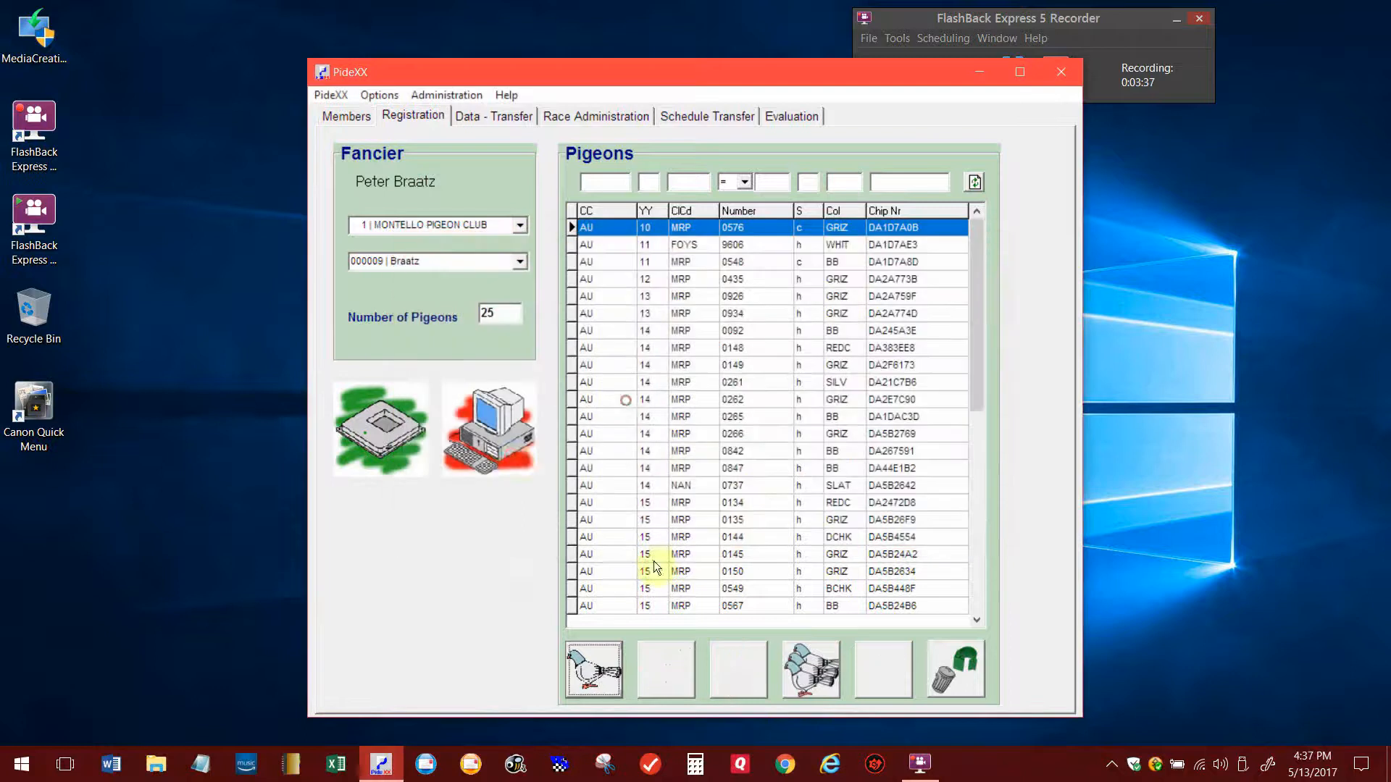
- Compare the new-pigeon form based on a year 15 MRP GRIZ pigeon with the form opened without choosing a pigeon
{"action": "left_click", "coordinate": [610, 663]}
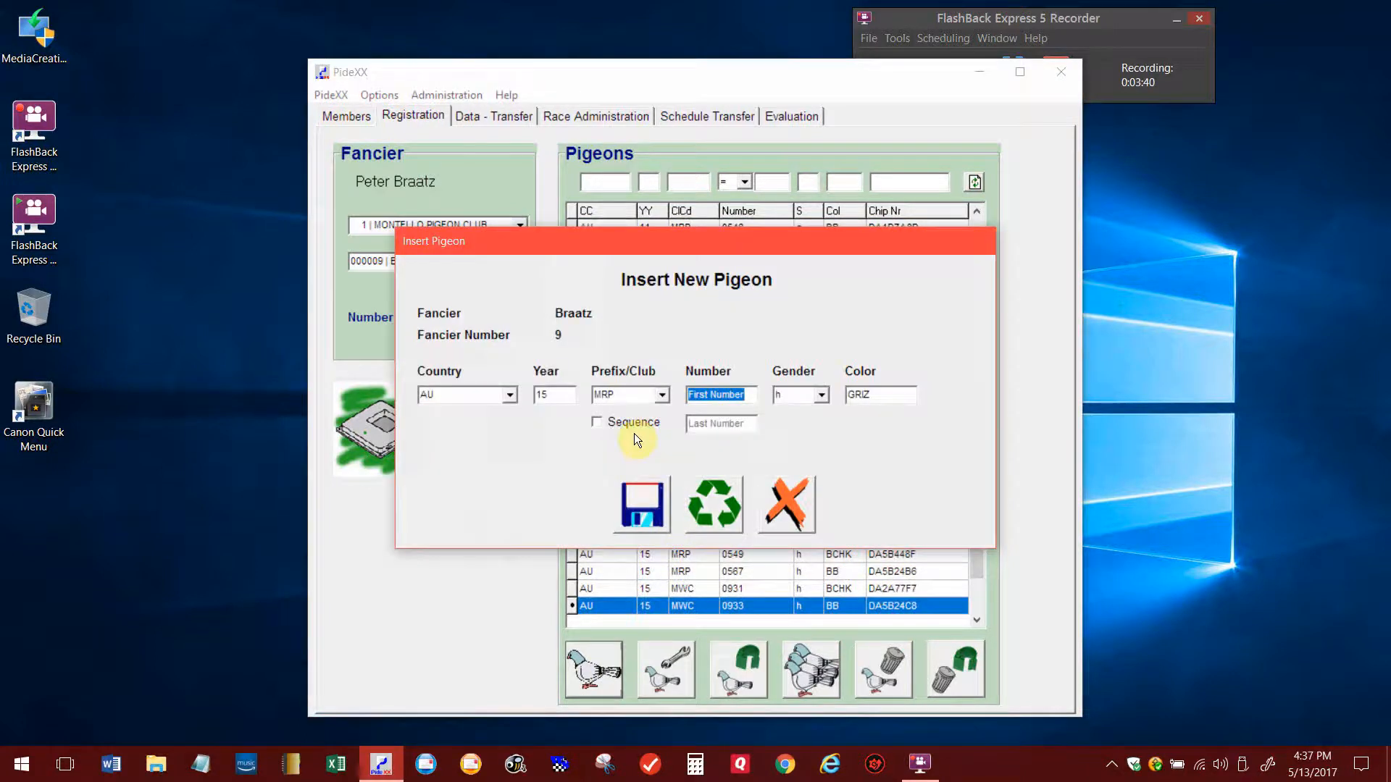
{"action": "left_click", "coordinate": [781, 494]}
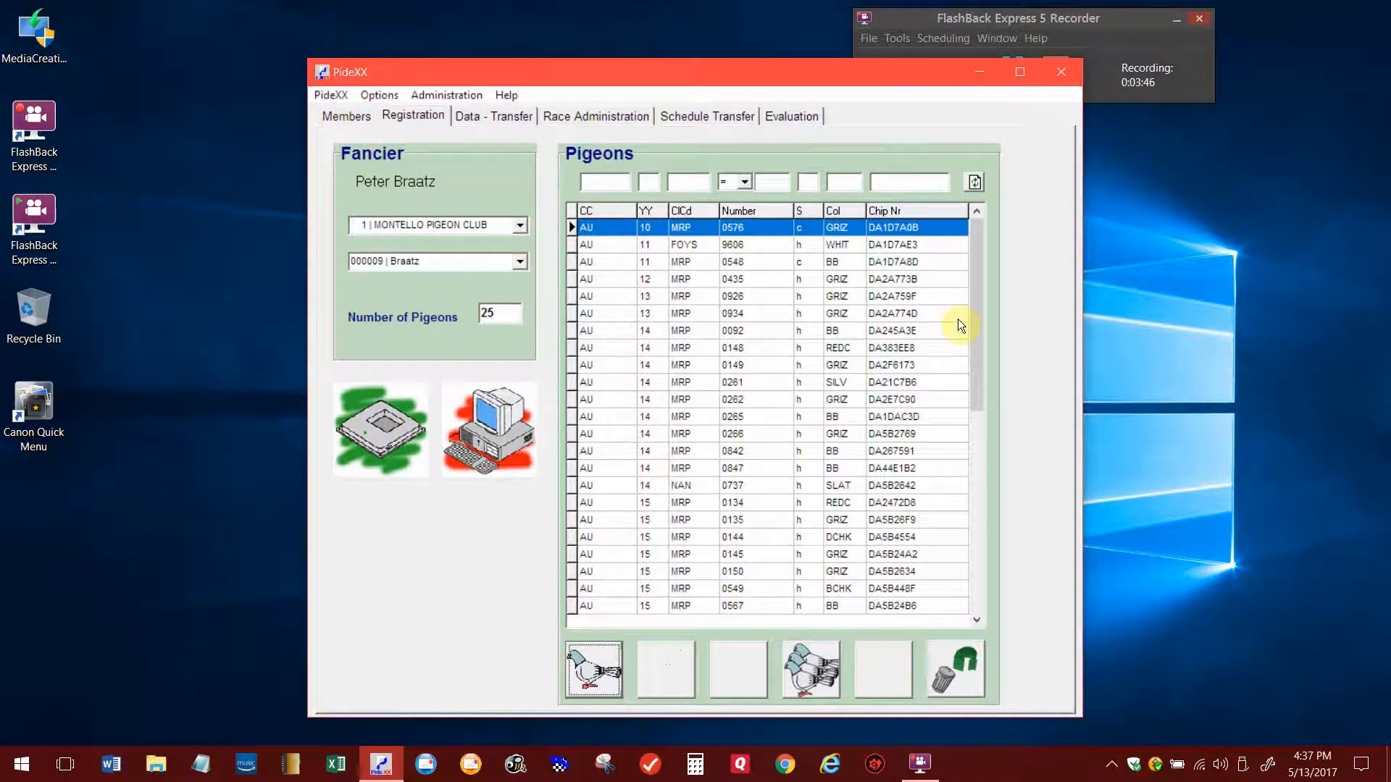
{"action": "left_click_drag", "start_coordinate": [973, 312], "coordinate": [968, 545]}
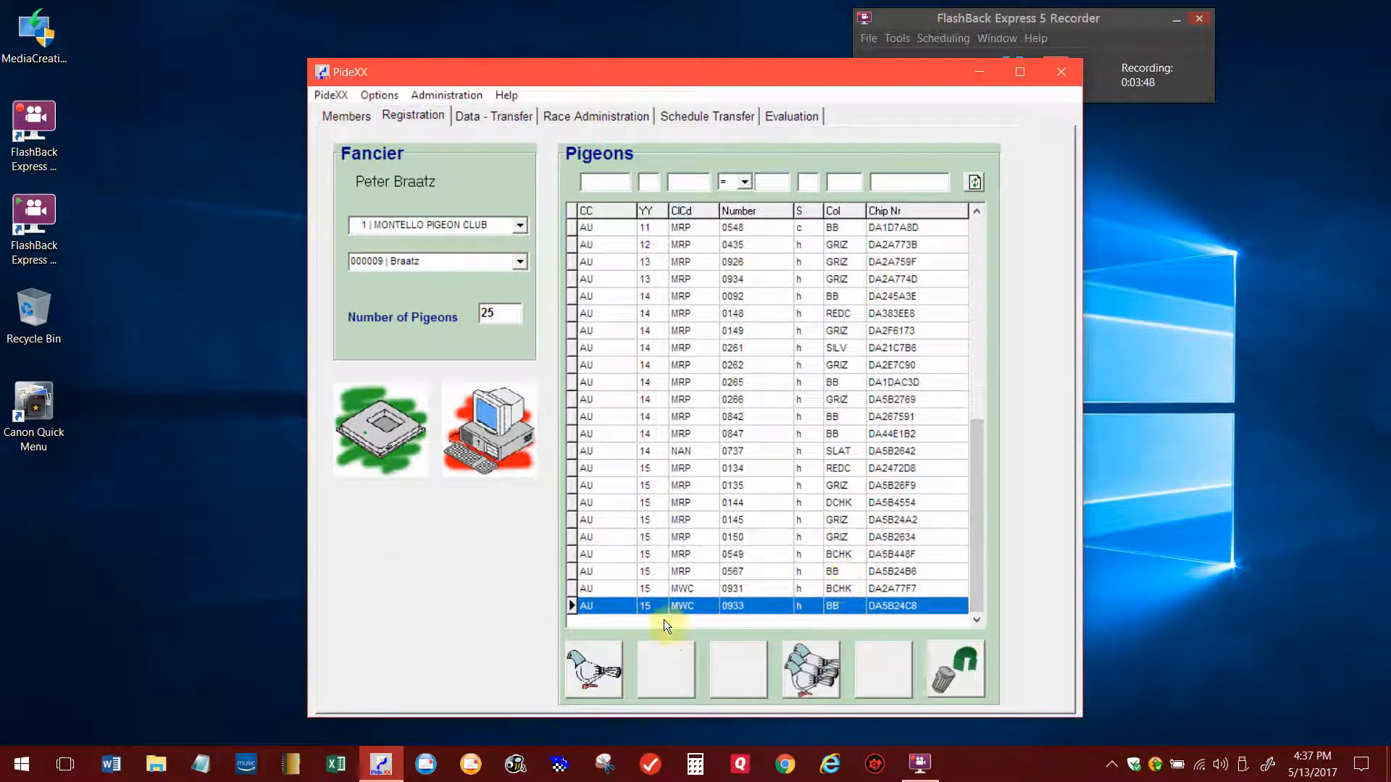
{"action": "left_click", "coordinate": [574, 684]}
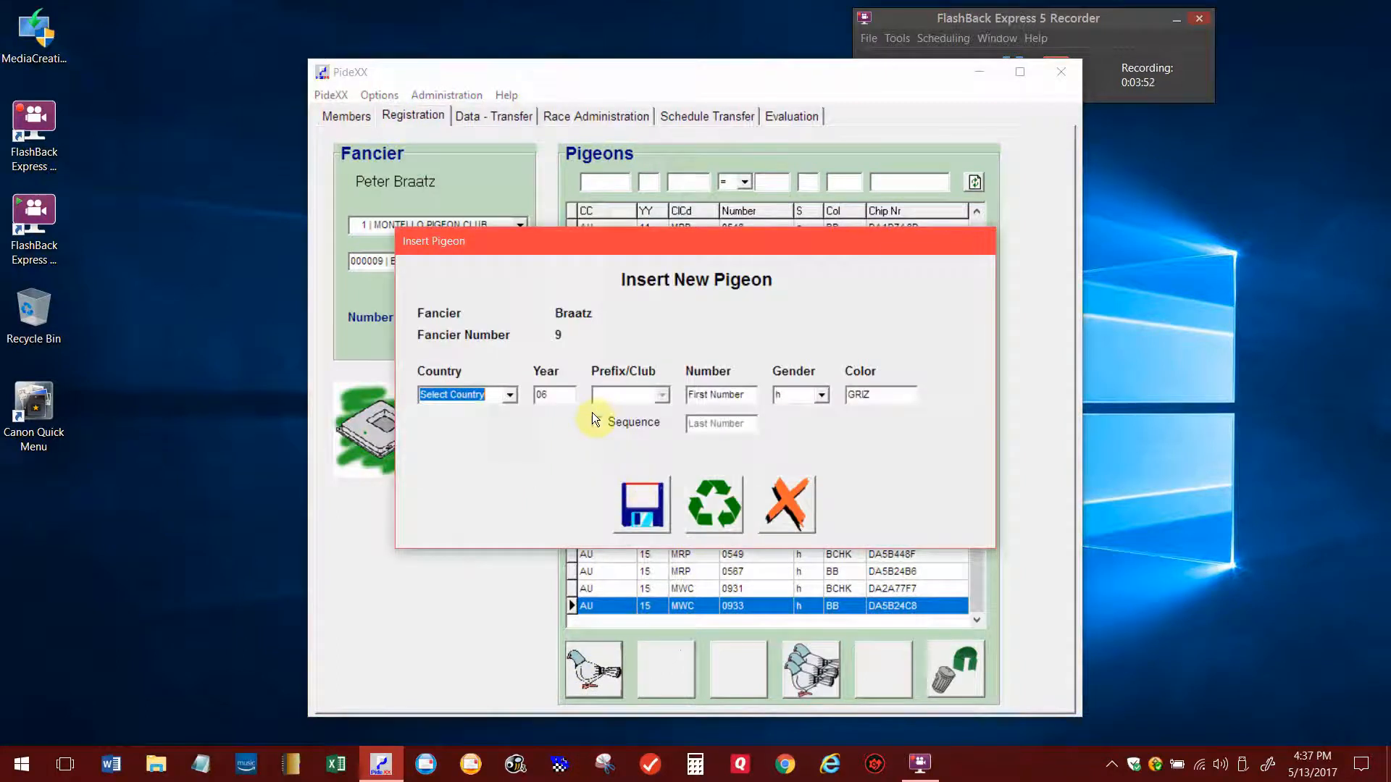
{"action": "left_click", "coordinate": [775, 473]}
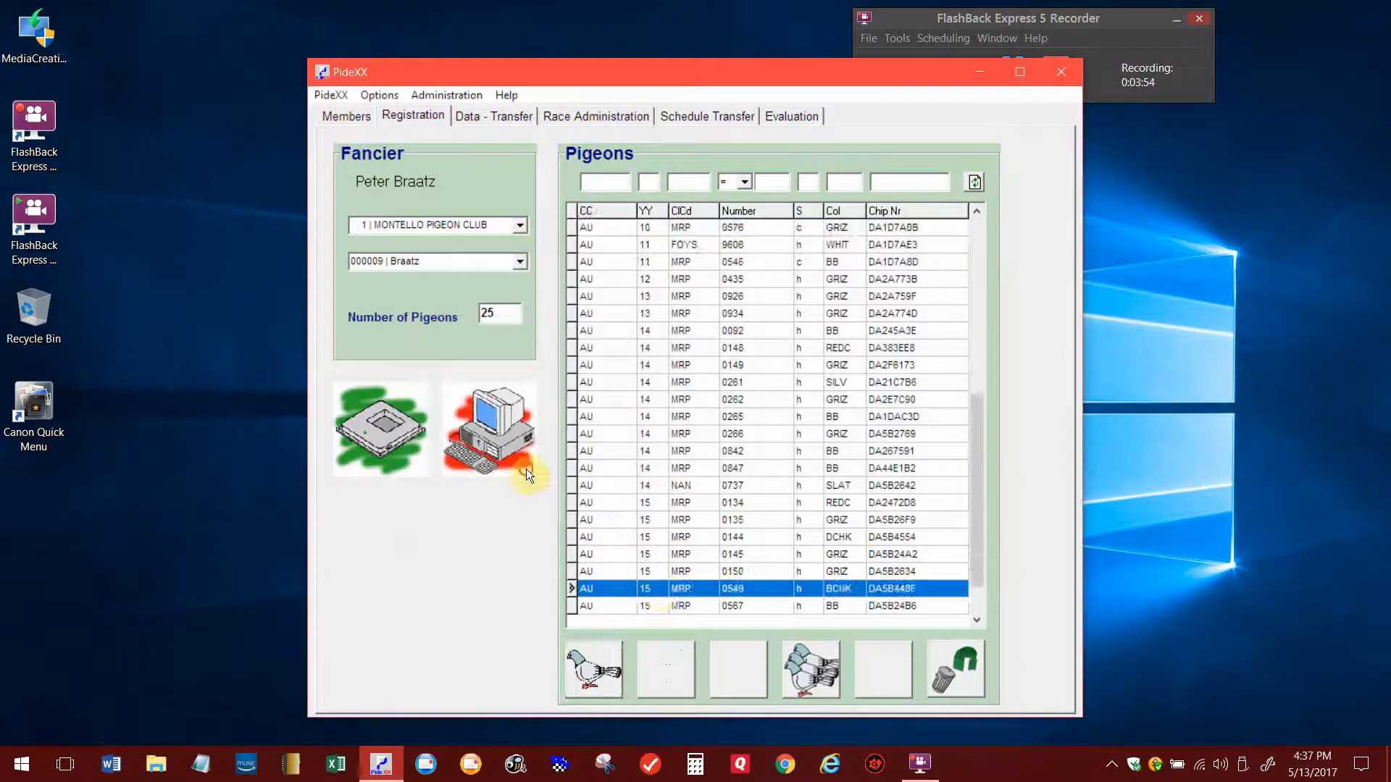
- Try to add pigeon AU 15 MRP 0988 with gender h and color BCHK, based on pigeon 0549
{"action": "left_click", "coordinate": [605, 672]}
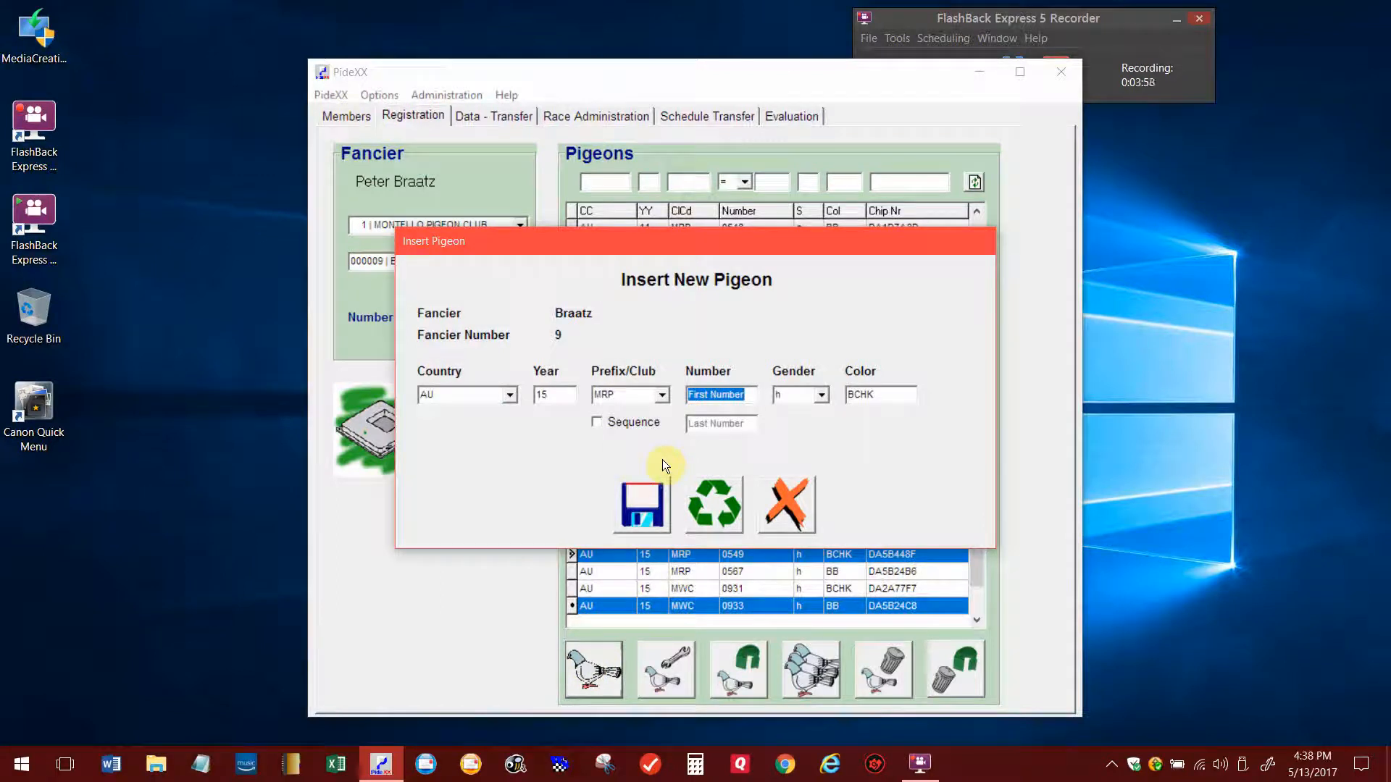
{"action": "type", "text": "0988"}
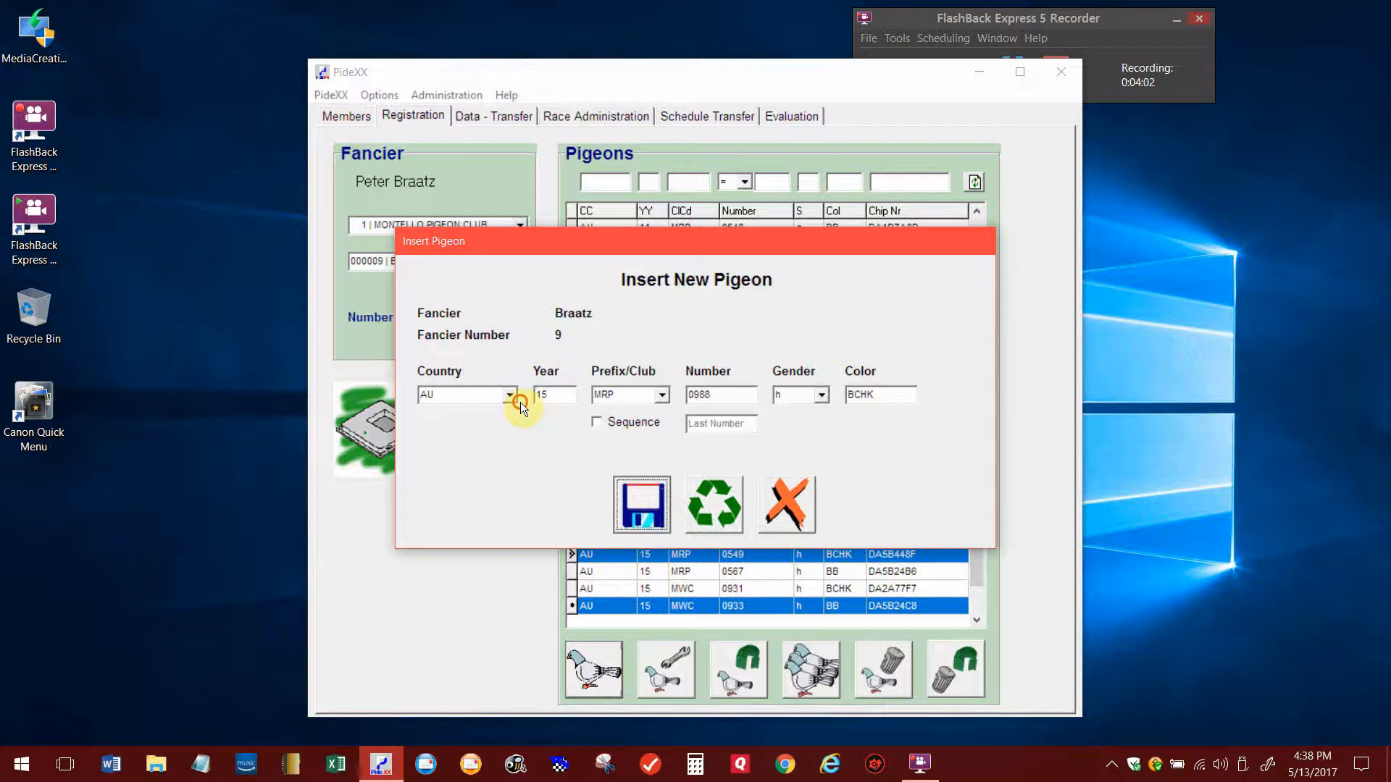
{"action": "key", "text": "Return"}
{"action": "left_click", "coordinate": [689, 422]}
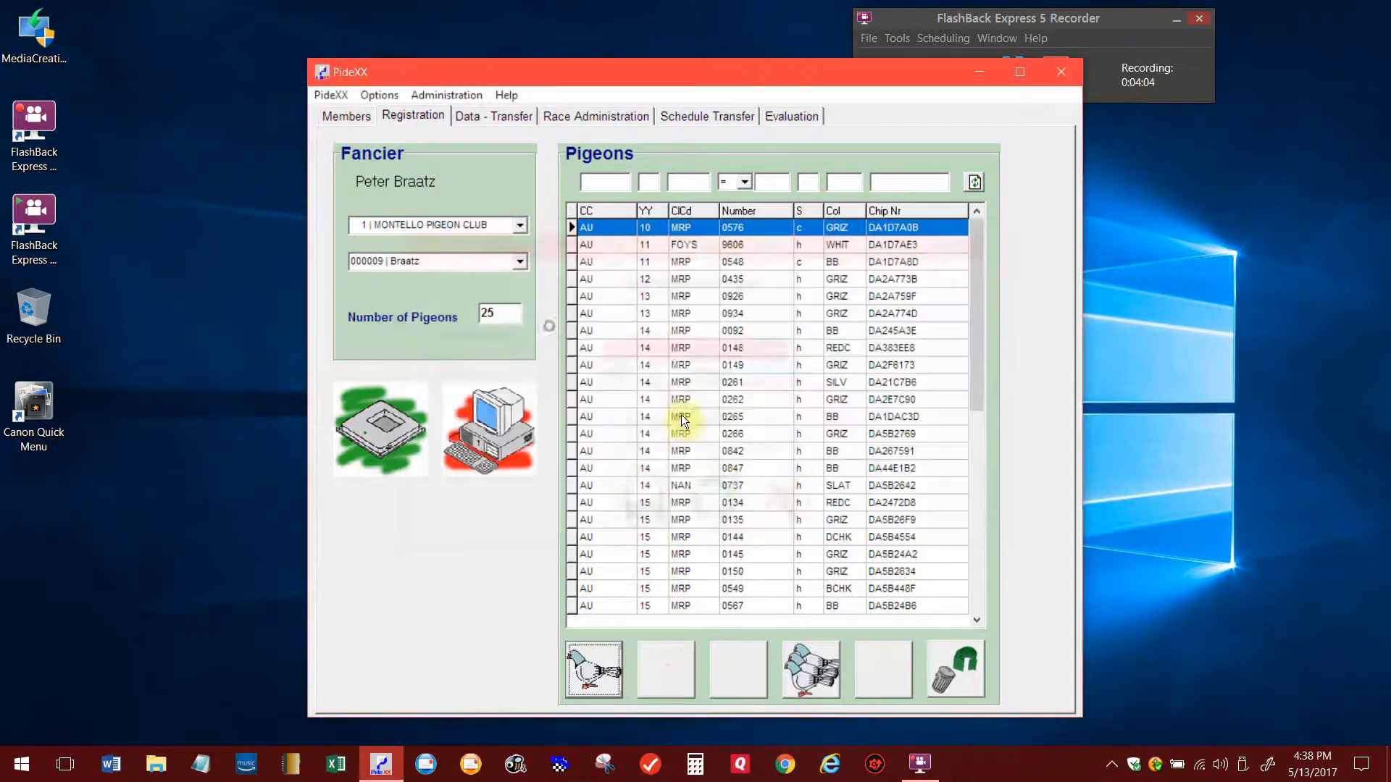
{"action": "left_click", "coordinate": [975, 567]}
{"action": "left_click", "coordinate": [593, 668]}
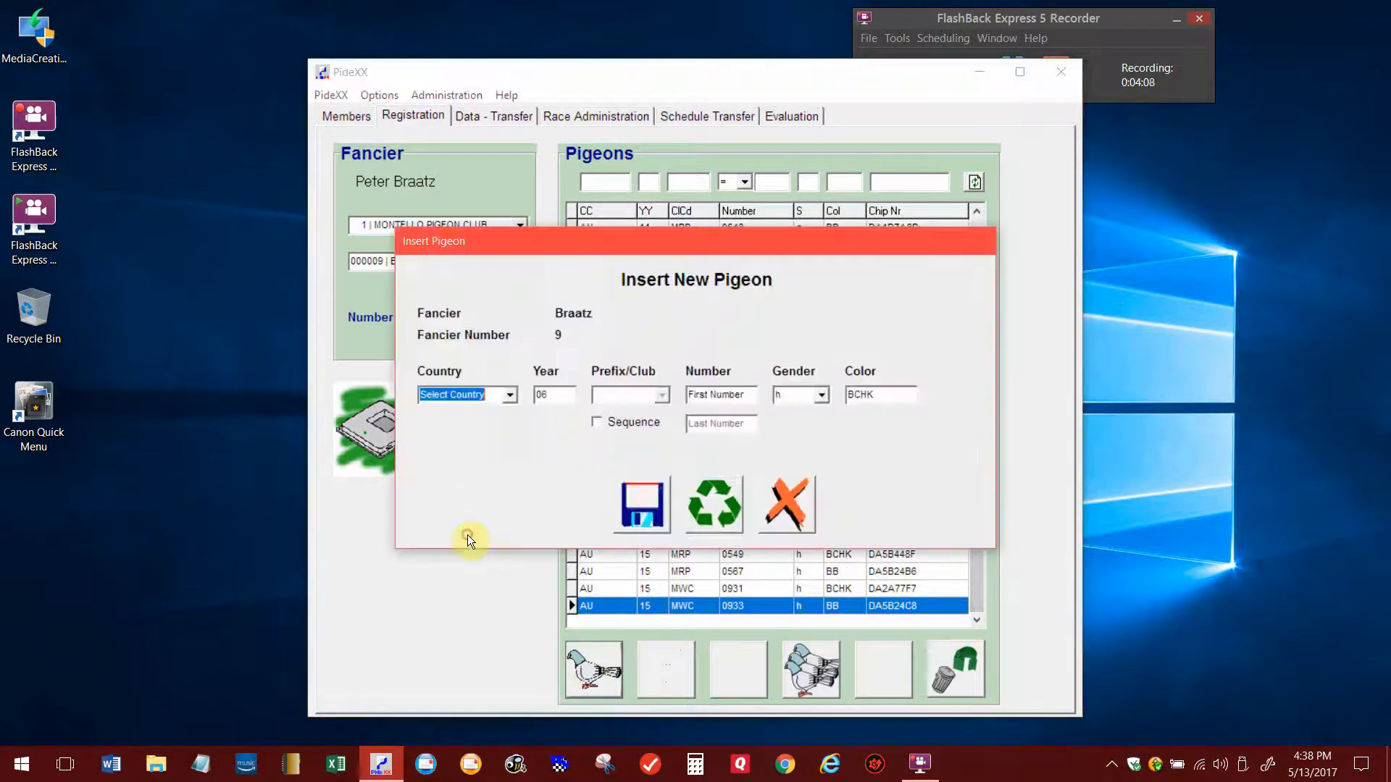
{"action": "left_click", "coordinate": [777, 533]}
- Add pigeon AU 15 MRP 55555 with gender h and color BCHK, based on pigeon 0549, and select it in the list
{"action": "left_click", "coordinate": [676, 593]}
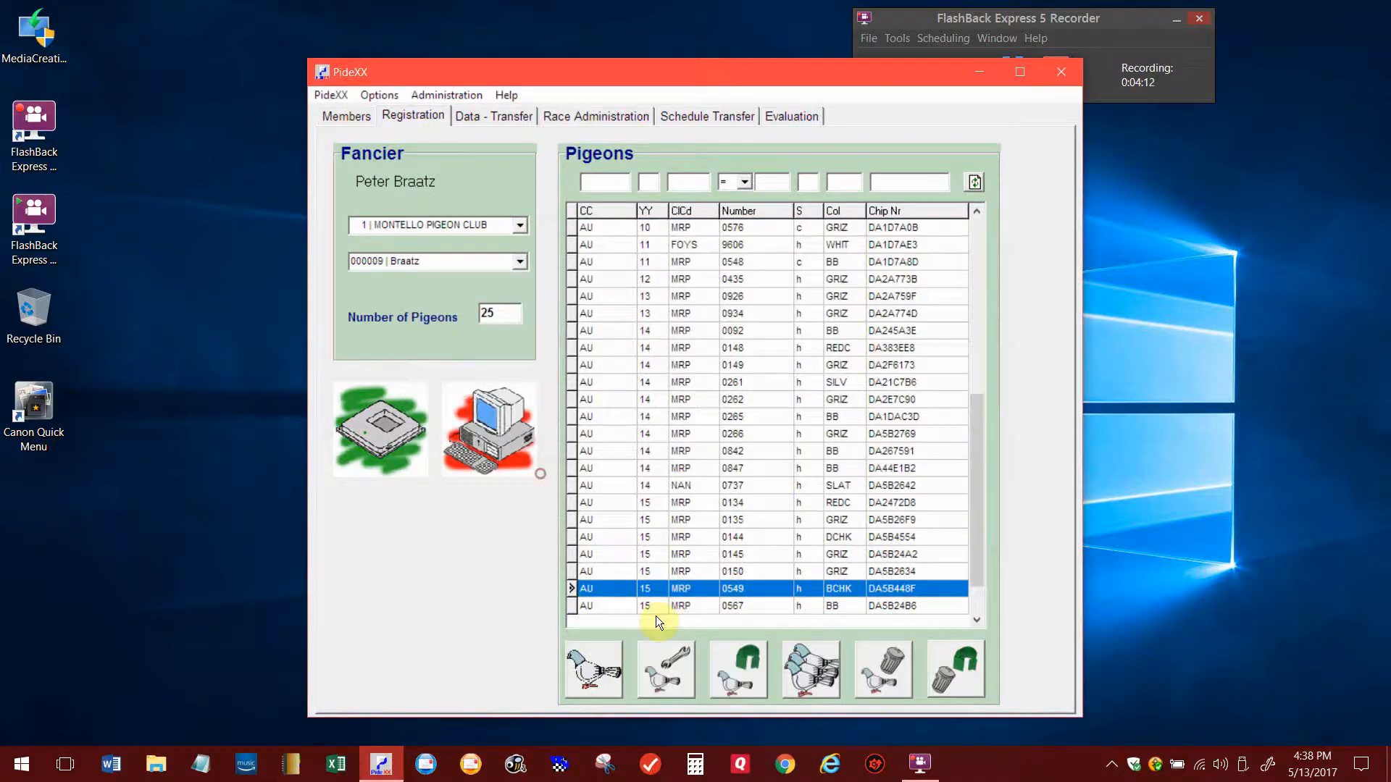
{"action": "left_click", "coordinate": [595, 656]}
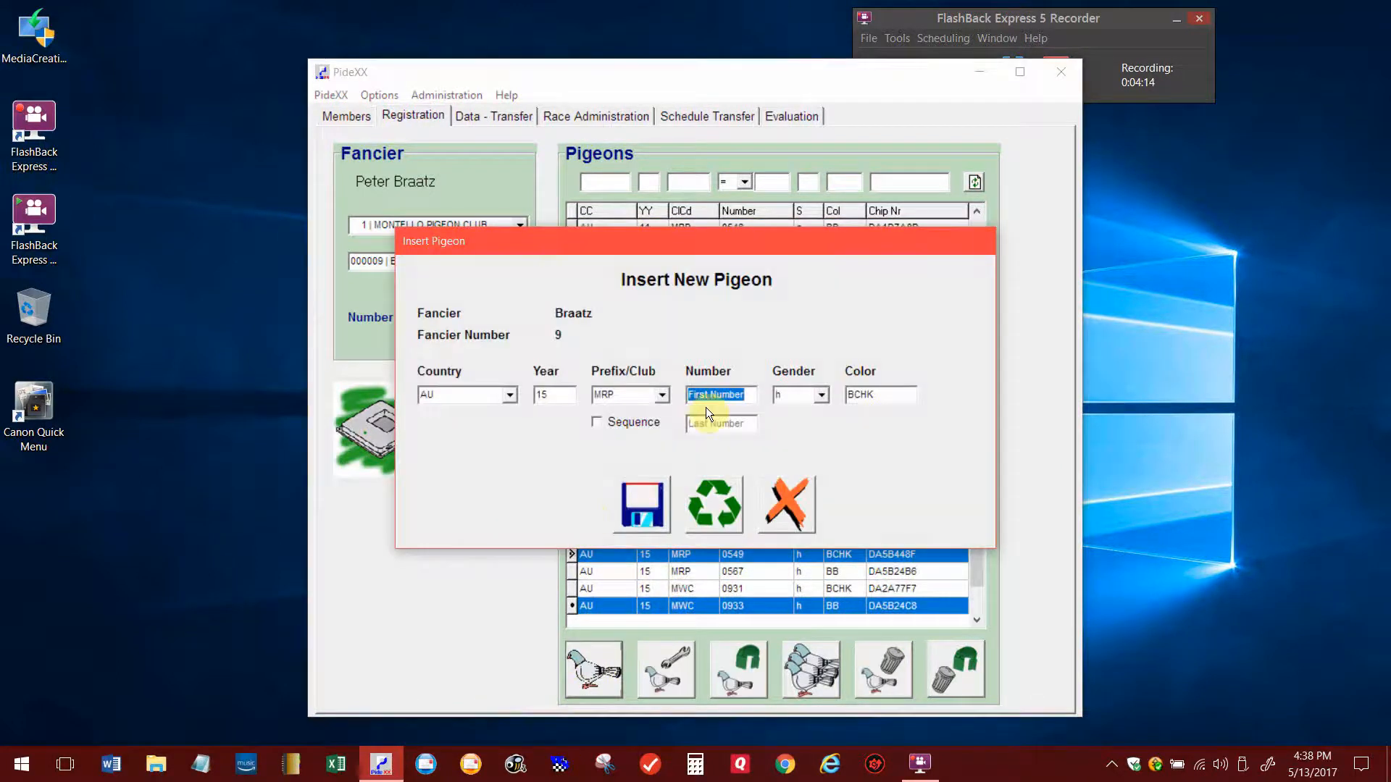
{"action": "type", "text": "55555"}
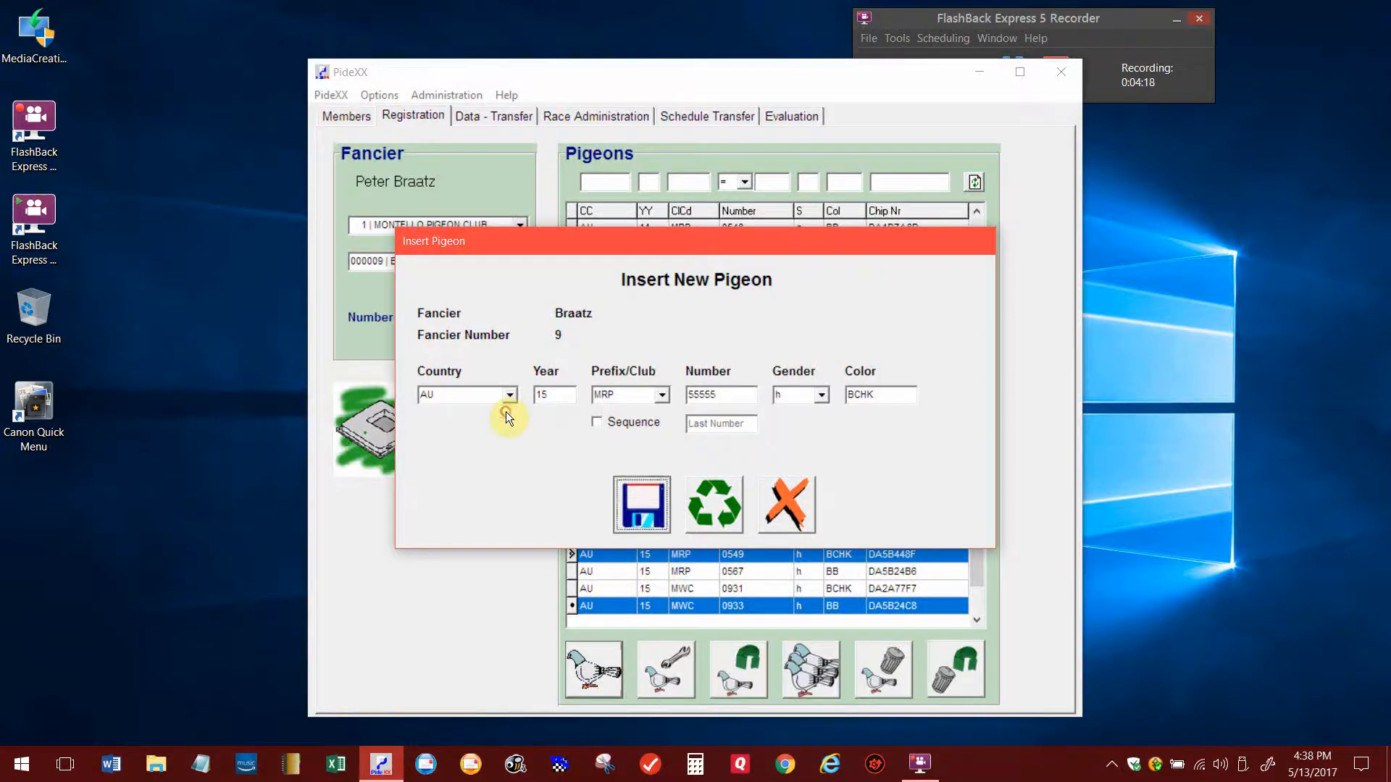
{"action": "key", "text": "Return"}
{"action": "left_click_drag", "start_coordinate": [981, 346], "coordinate": [975, 557]}
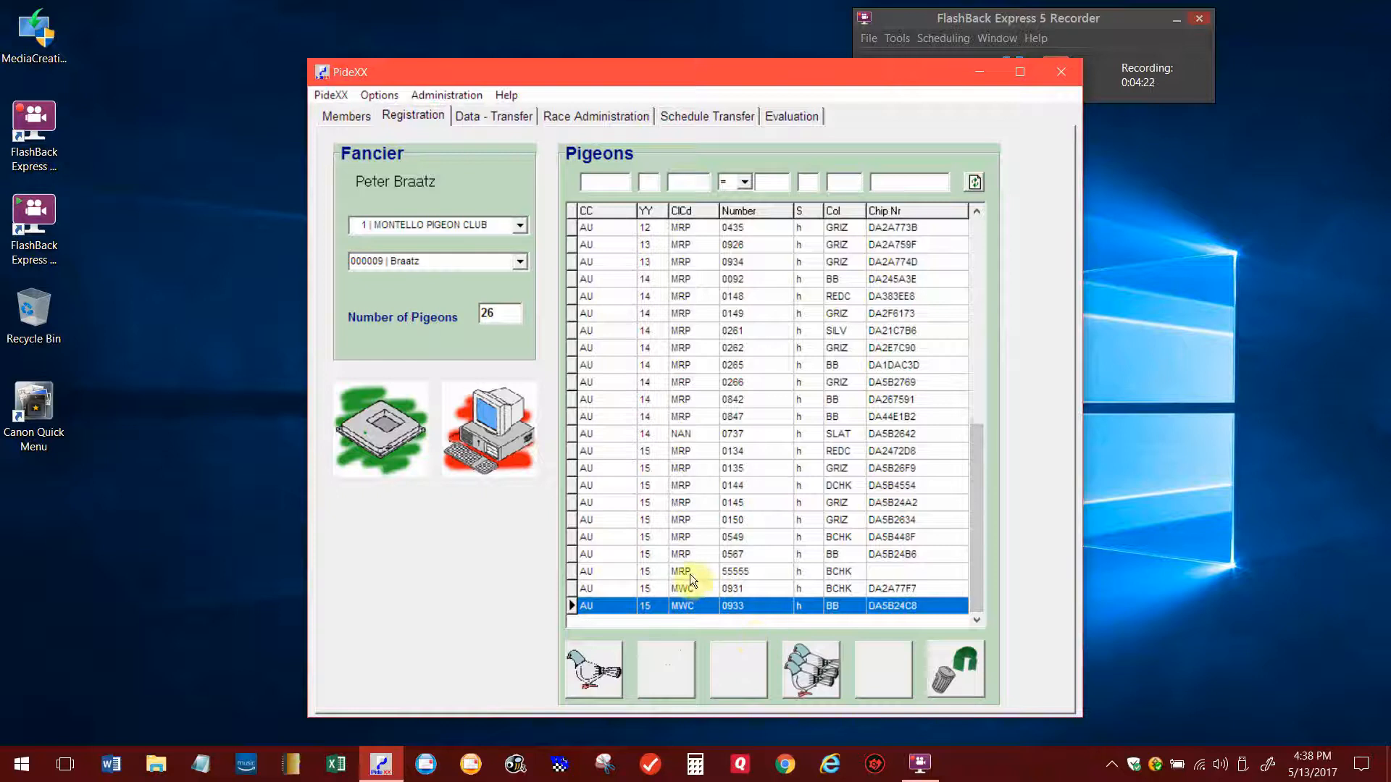
{"action": "left_click", "coordinate": [690, 574]}
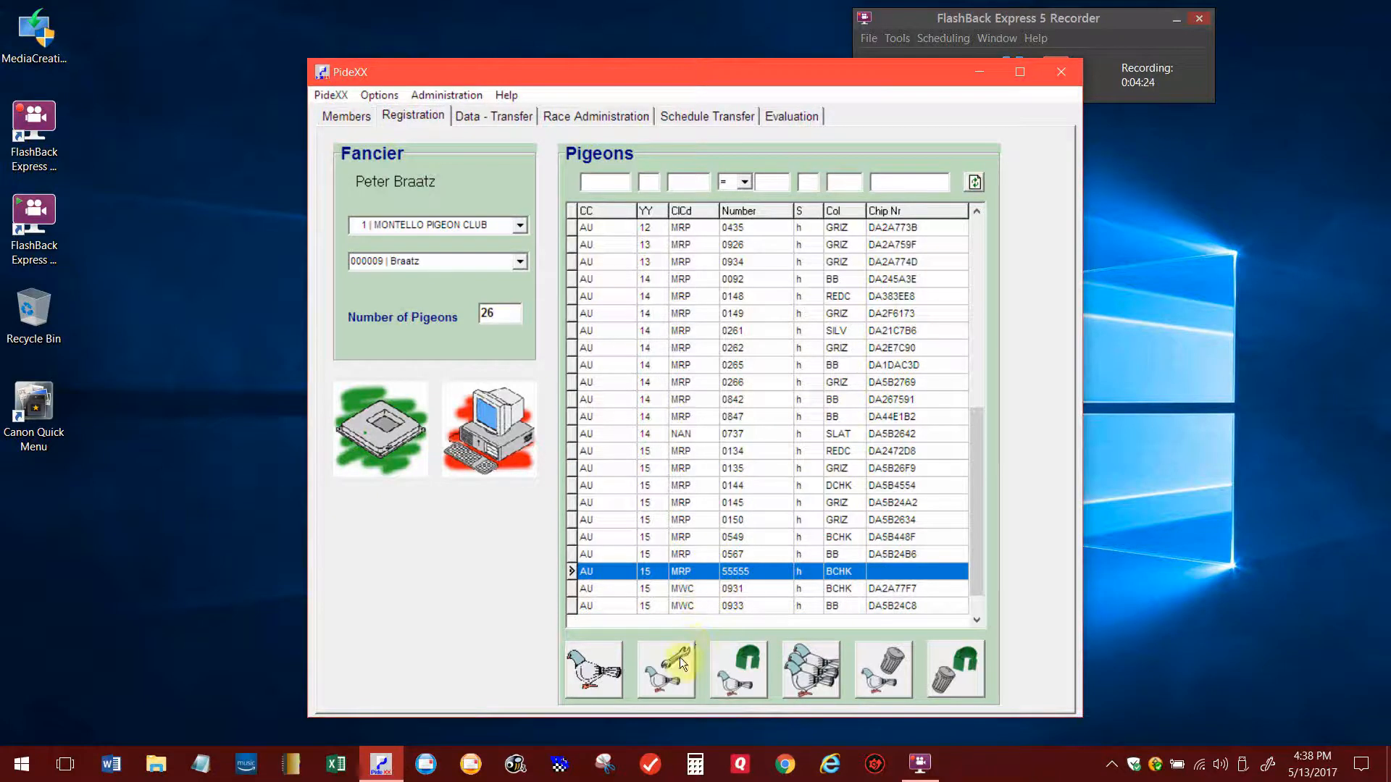